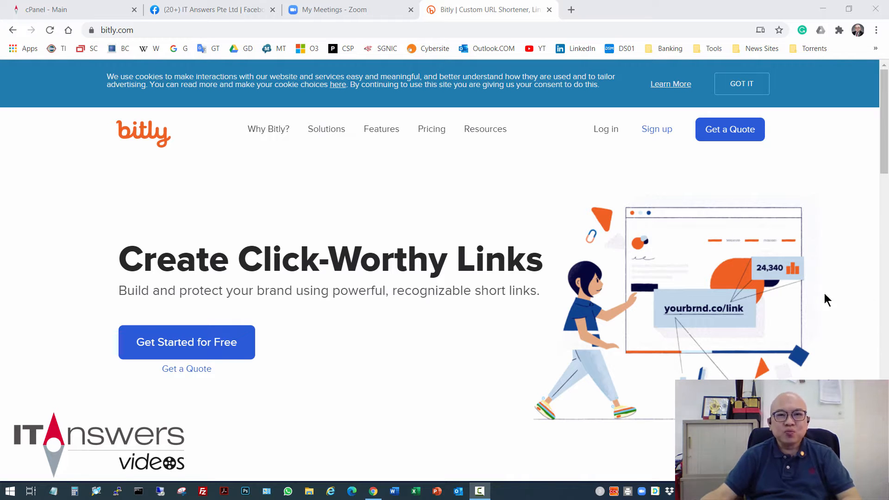
Open the Subdomains page from the Domains section of cPanel
click(55, 10)
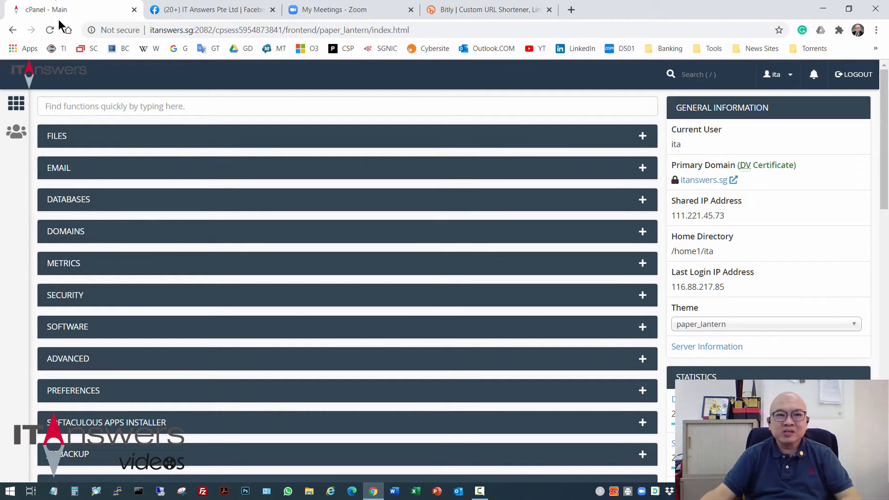
click(614, 233)
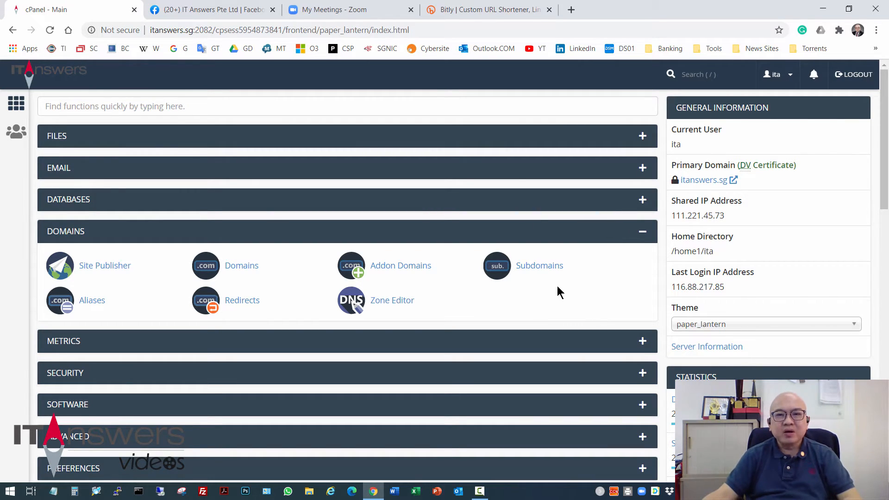
scroll(742, 370, down, 1)
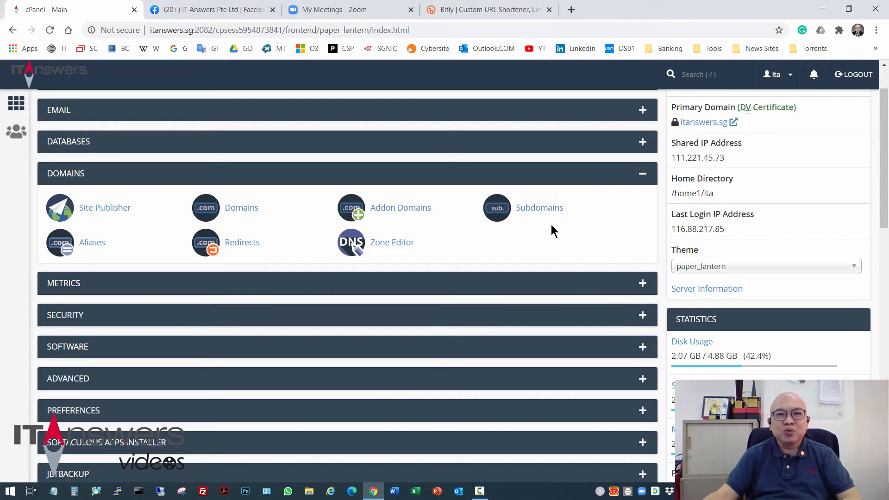
click(539, 213)
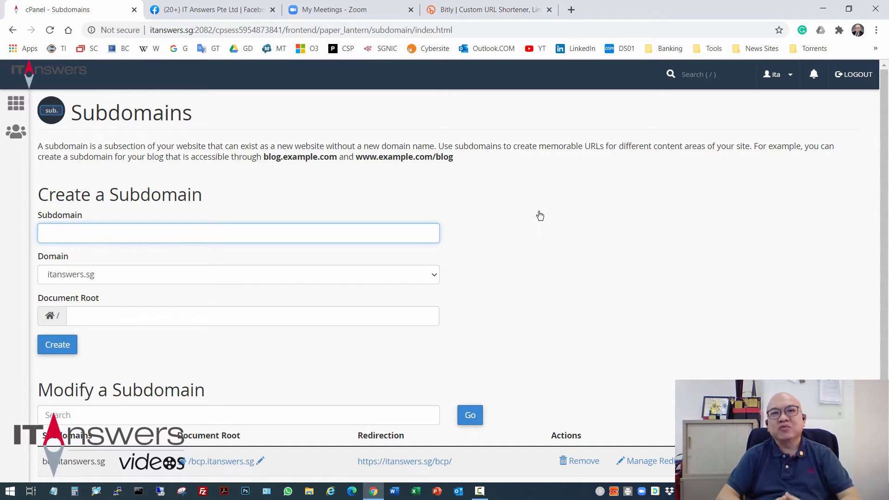
Create a new subdomain named facebook under the itanswers.sg domain
scroll(555, 206, down, 3)
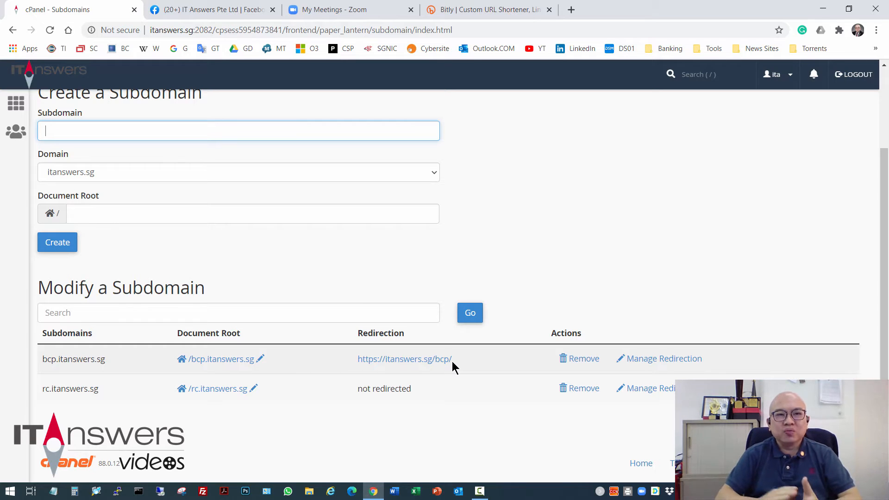
scroll(456, 347, up, 3)
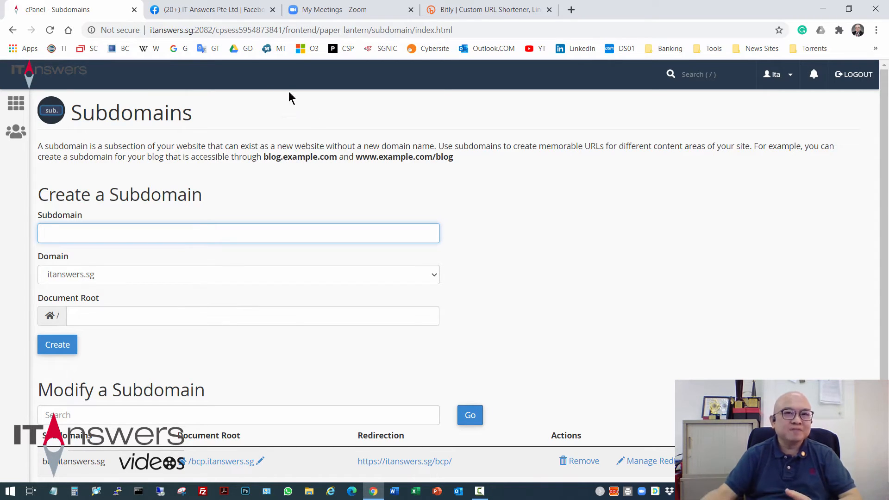
click(212, 10)
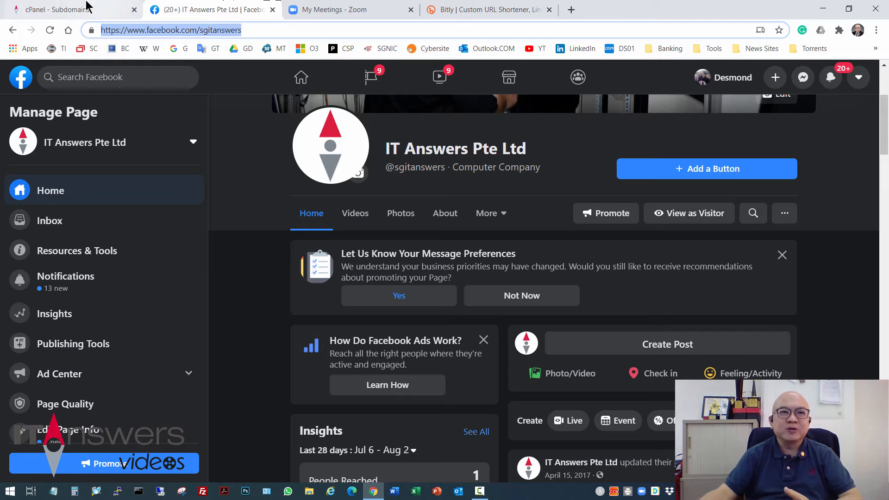
click(27, 9)
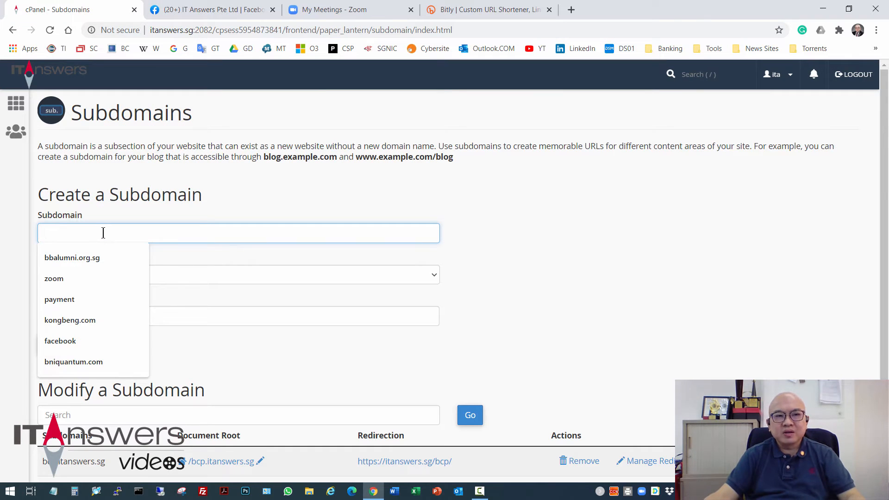
text(facebook)
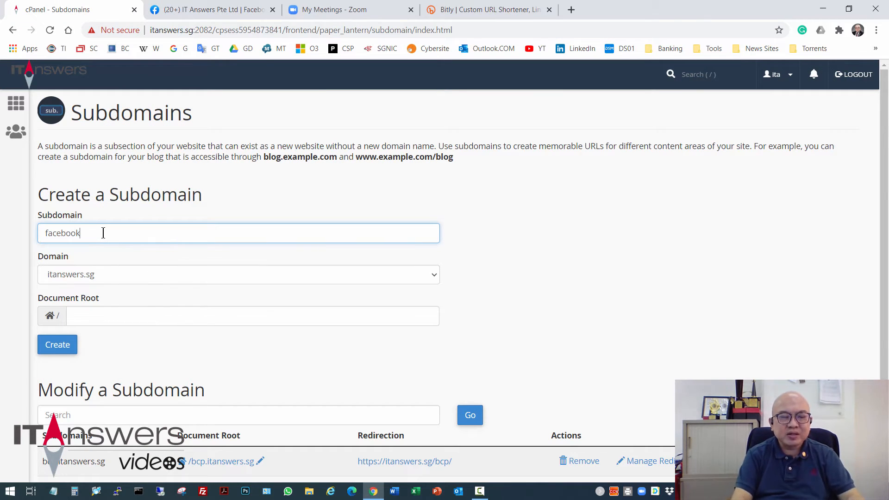
click(59, 344)
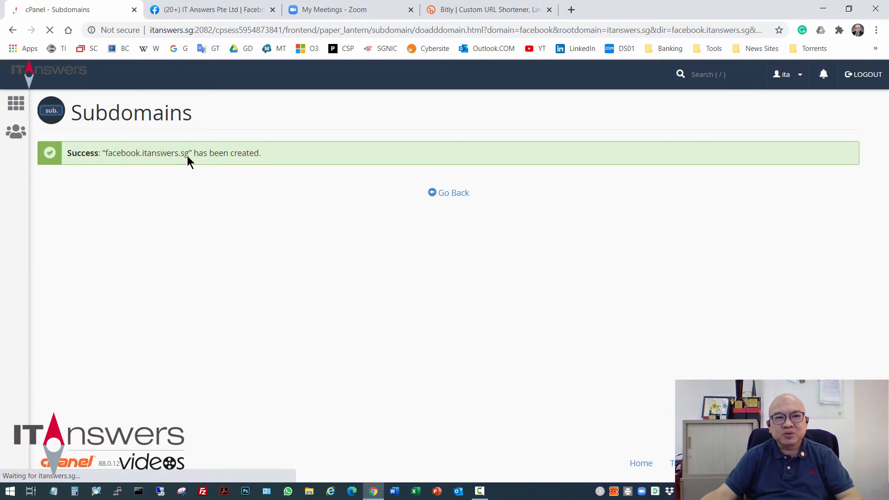
Return from the confirmation and copy the Facebook page's URL from the address bar
click(460, 193)
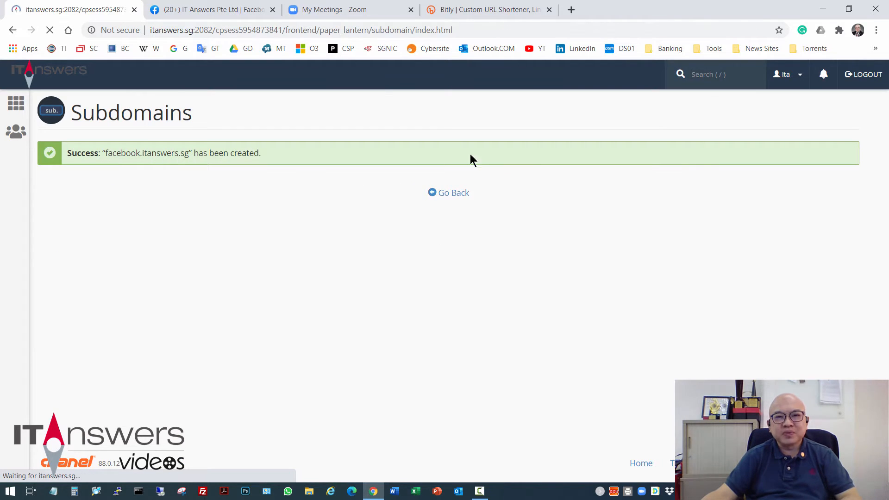
click(228, 9)
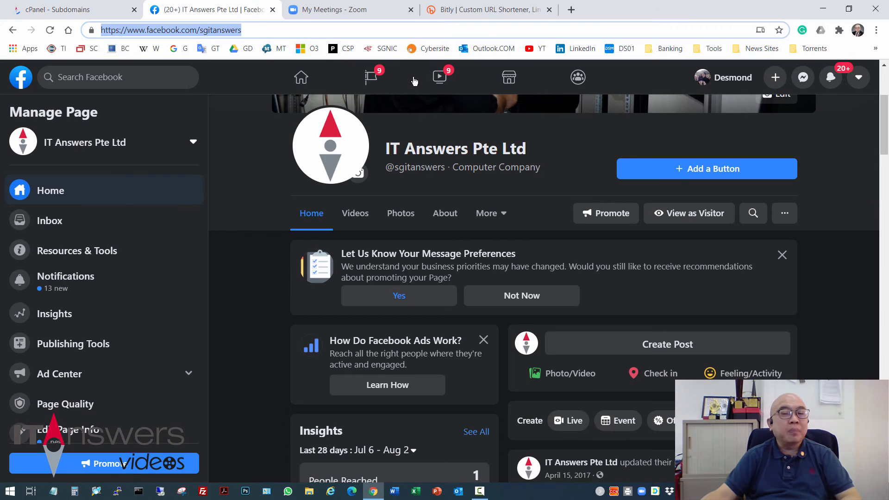
right_click(215, 30)
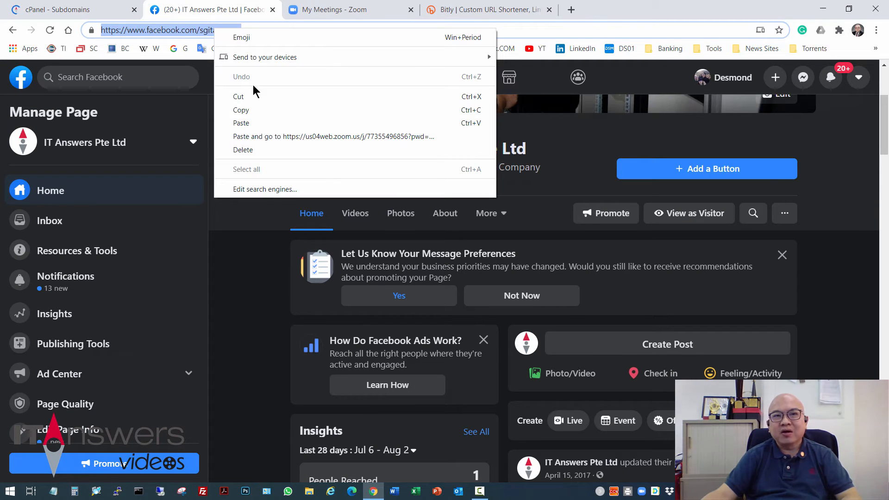
click(252, 112)
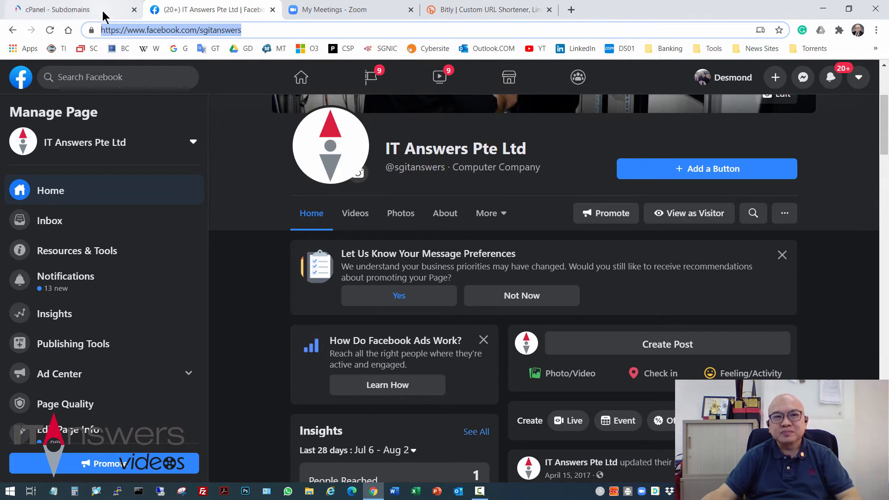
click(105, 17)
scroll(463, 250, down, 2)
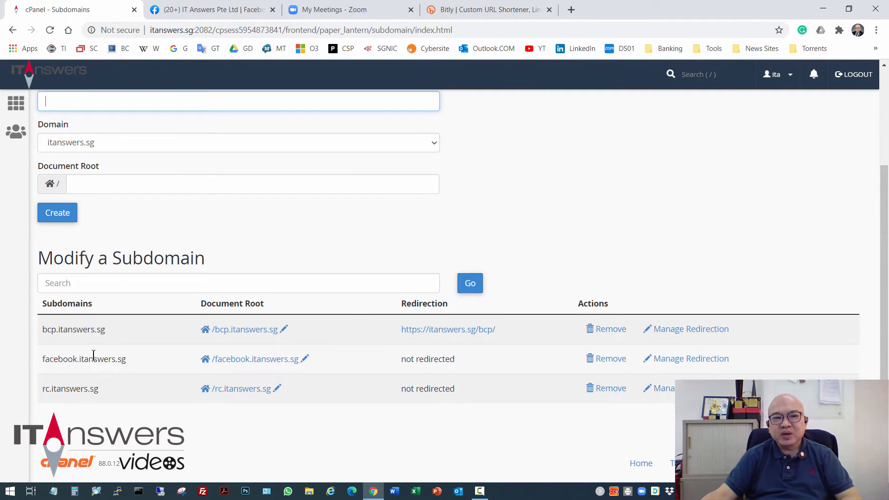
click(678, 364)
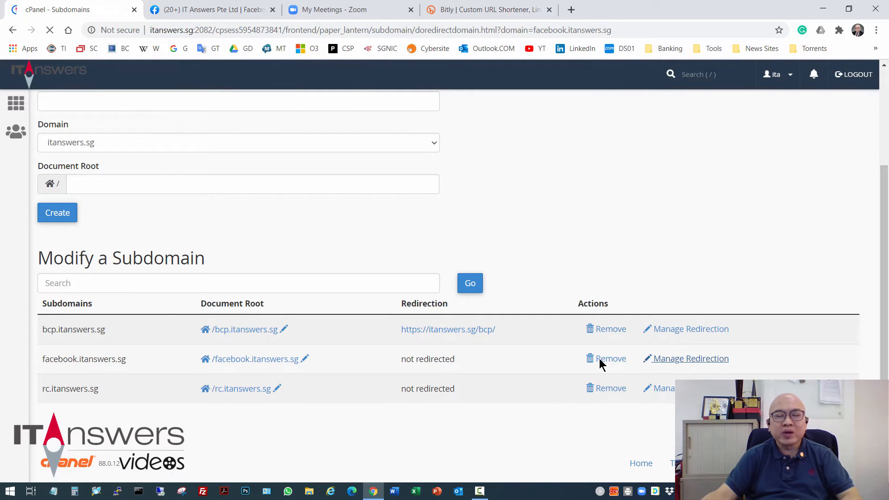
triple_click(56, 191)
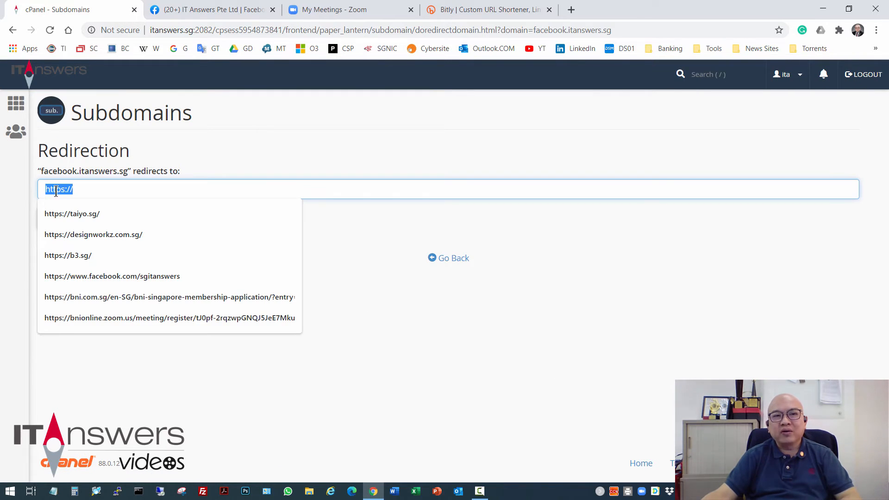
right_click(55, 188)
click(93, 248)
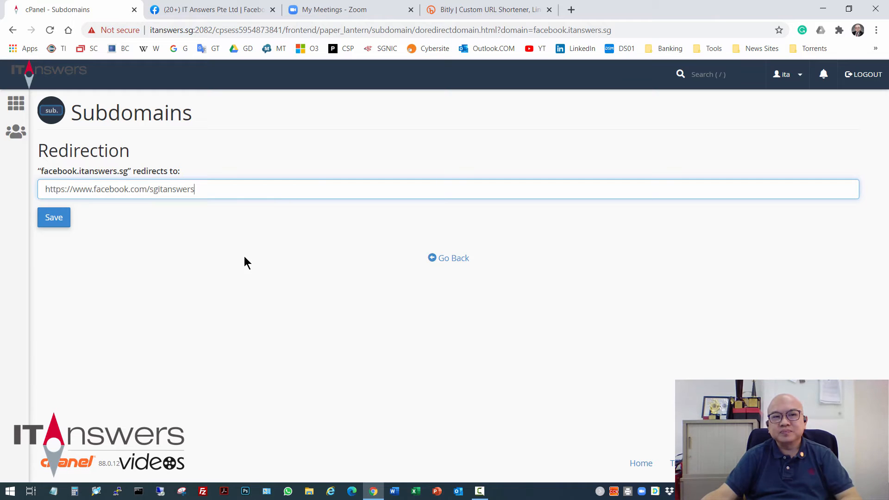
click(62, 225)
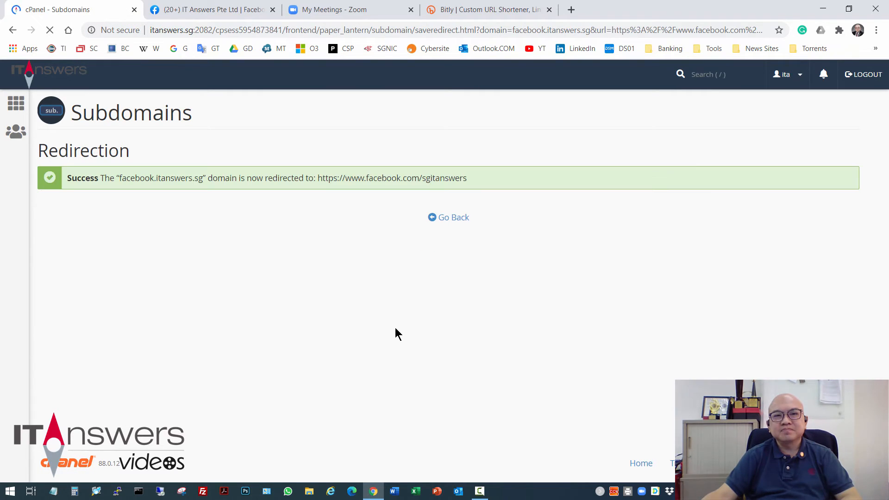
Open facebook.itanswers.sg in a new tab to test the redirect
click(446, 233)
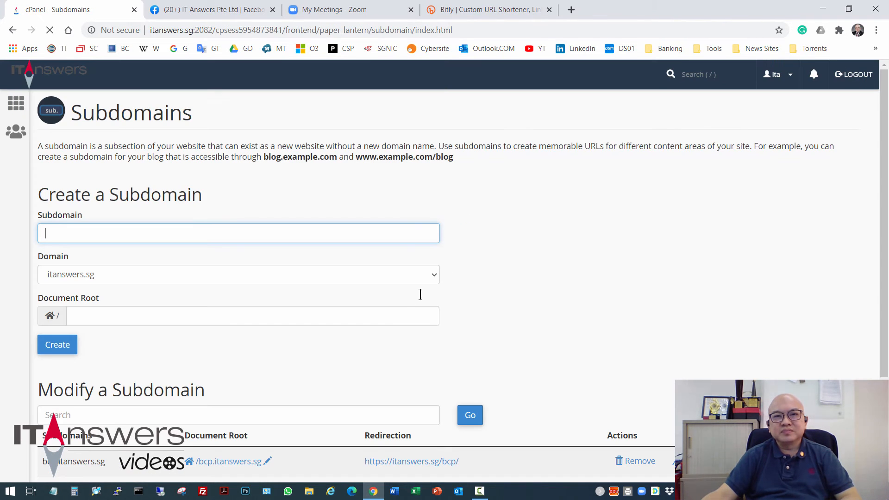
click(569, 11)
text(facebo)
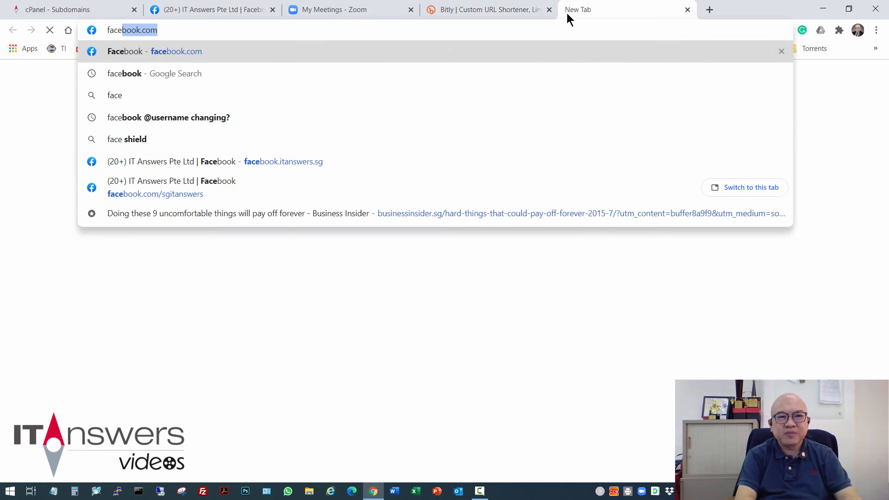
text(ok.,)
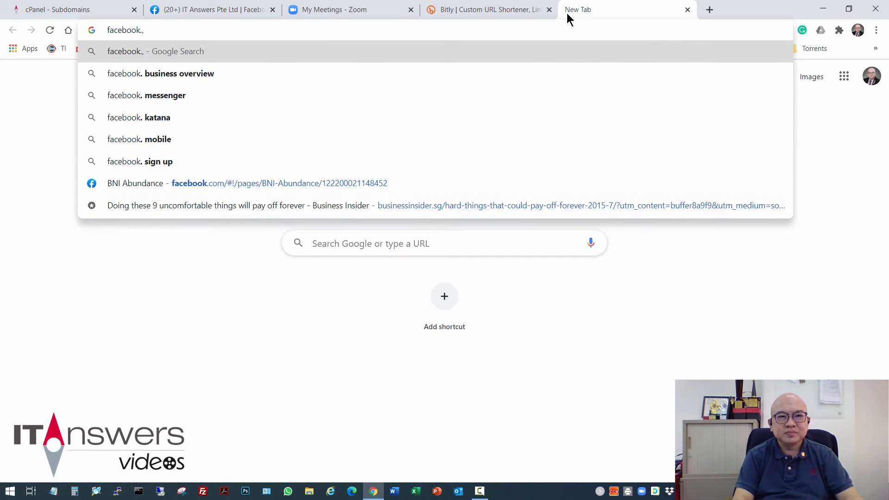
key(BackSpace)
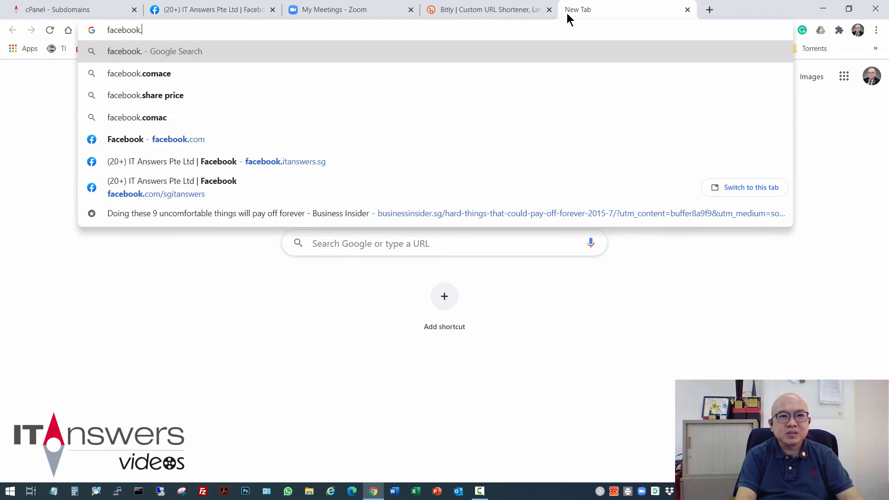
text(itanswers.sg)
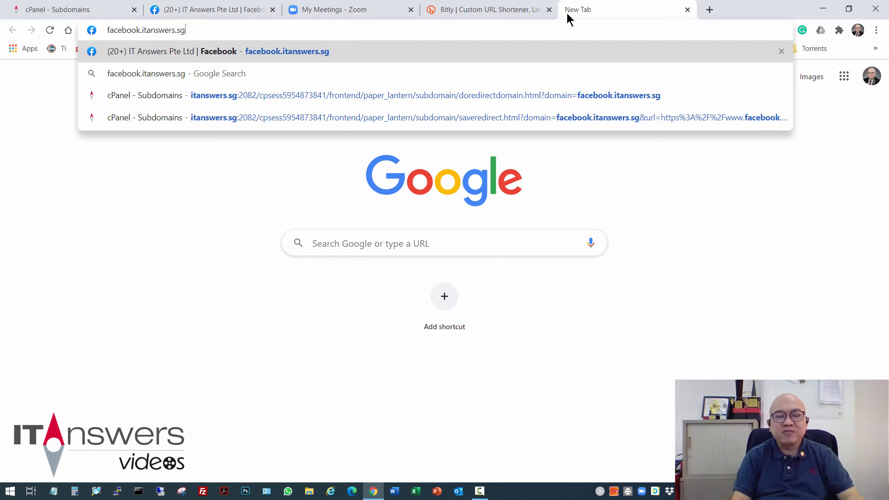
key(Return)
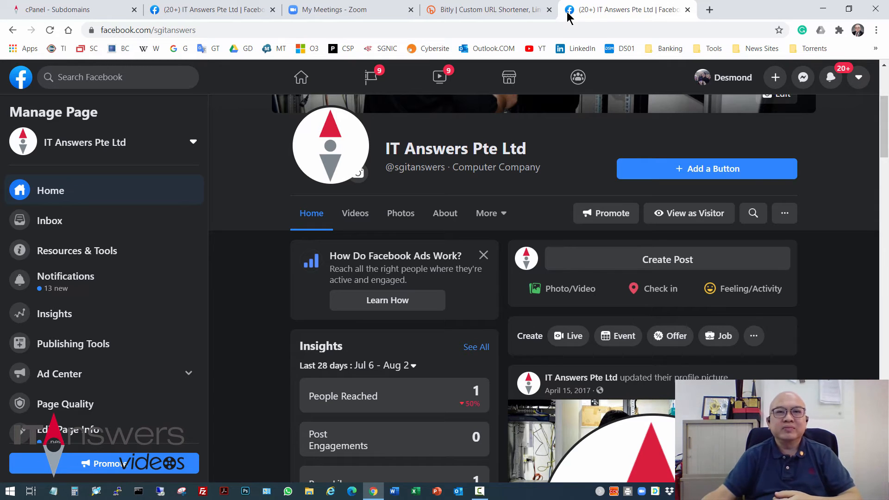
Schedule a new Zoom meeting, saving it with the default settings
click(352, 10)
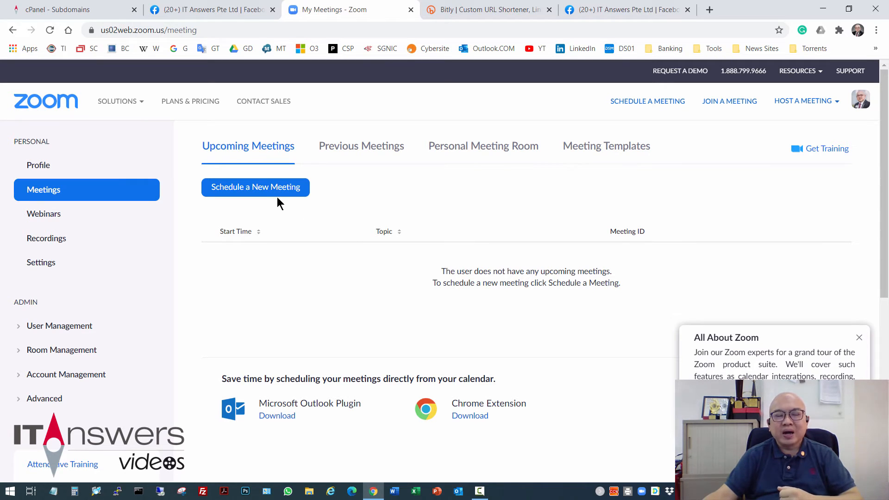
click(288, 188)
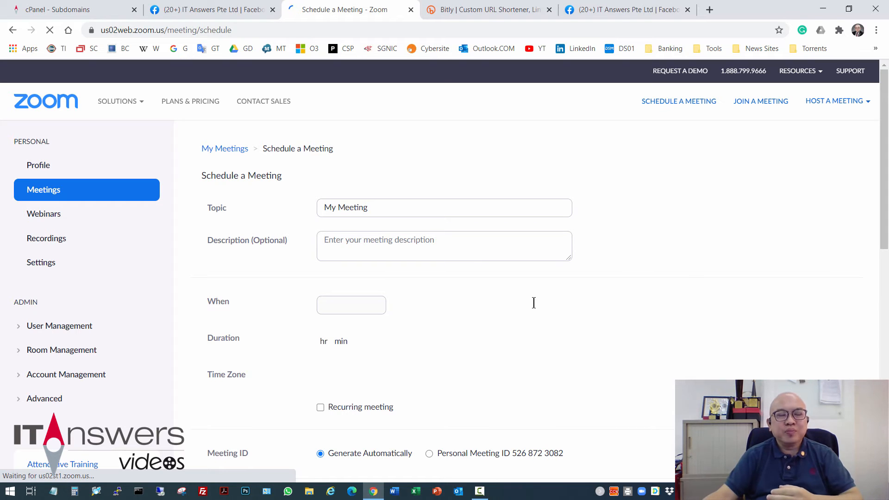
scroll(532, 297, down, 1)
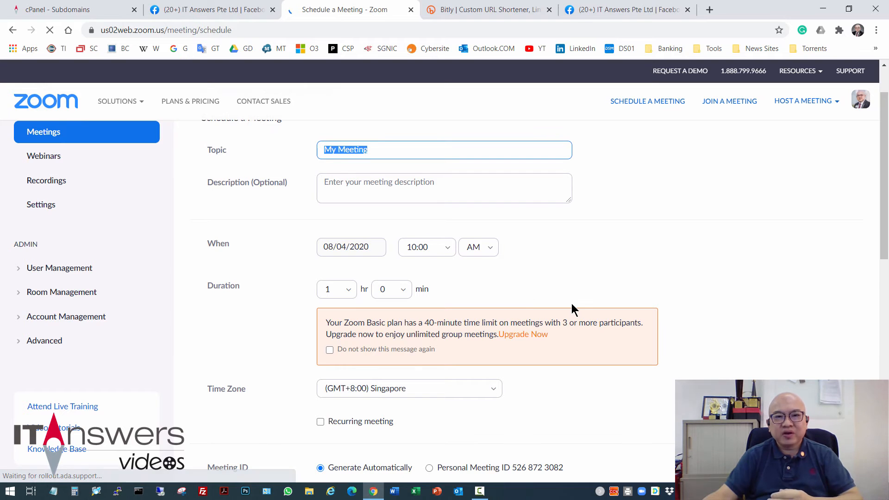
scroll(556, 297, down, 9)
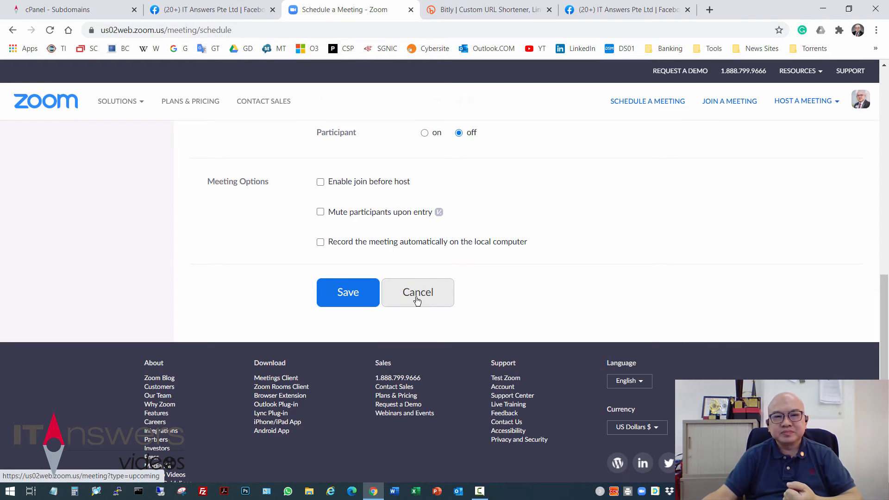
click(350, 299)
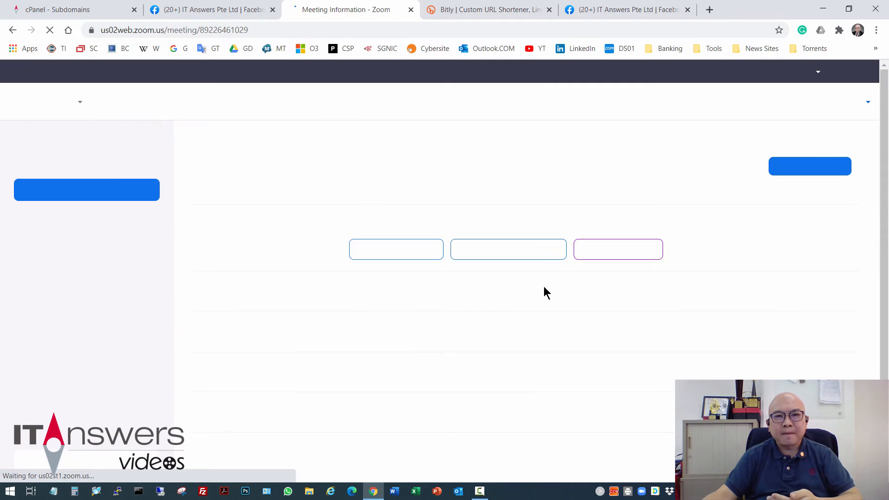
Select and copy the scheduled meeting's invite link
scroll(363, 347, down, 1)
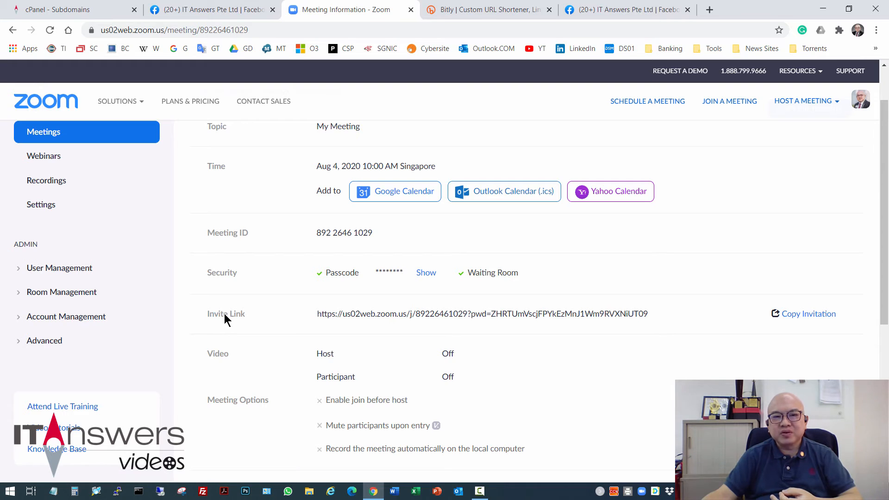
drag(318, 316, 648, 315)
click(652, 318)
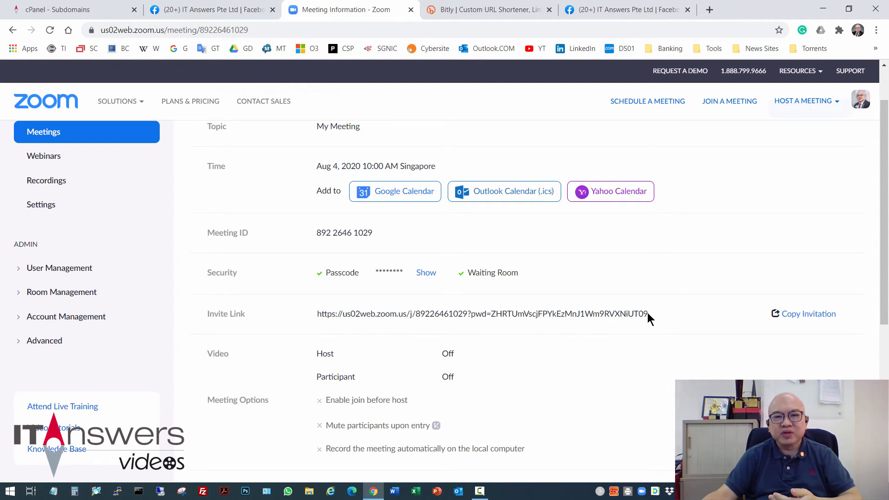
triple_click(646, 314)
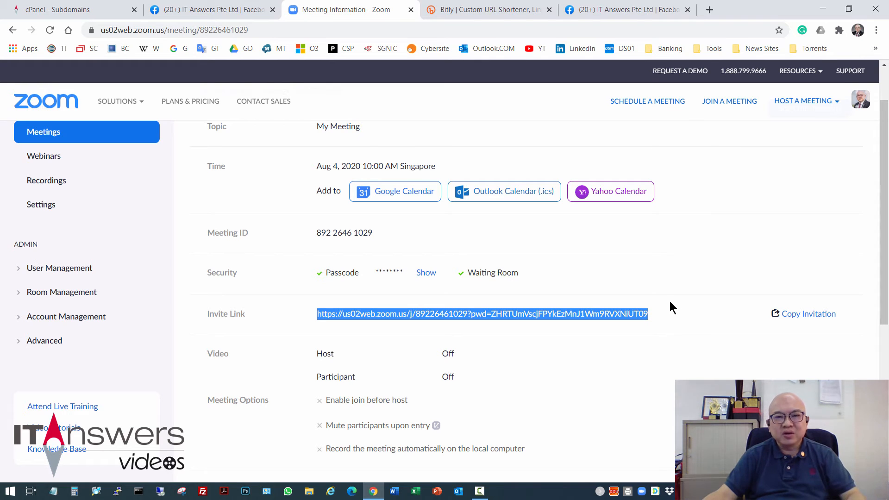
right_click(599, 314)
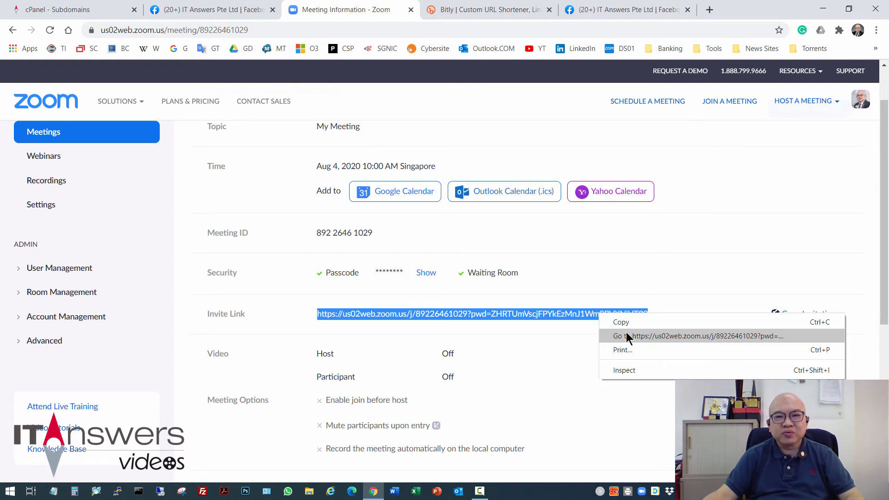
click(626, 326)
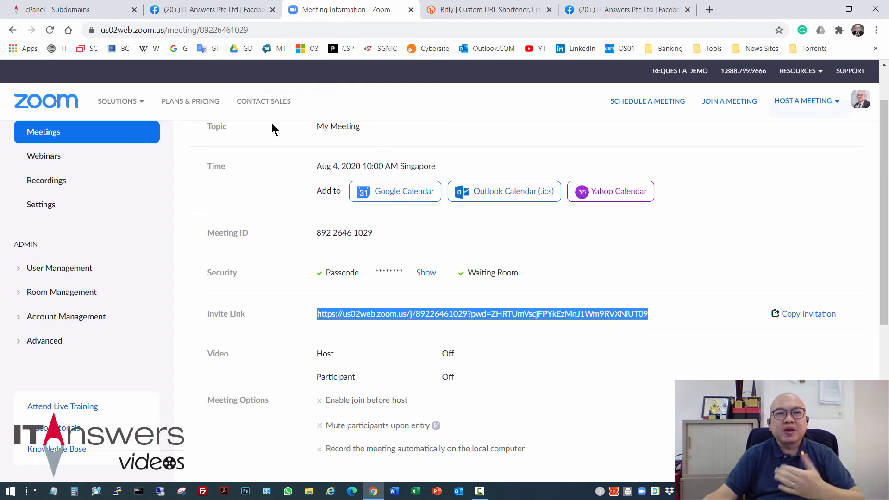
Create a subdomain named zoom under itanswers.sg
click(74, 9)
click(370, 233)
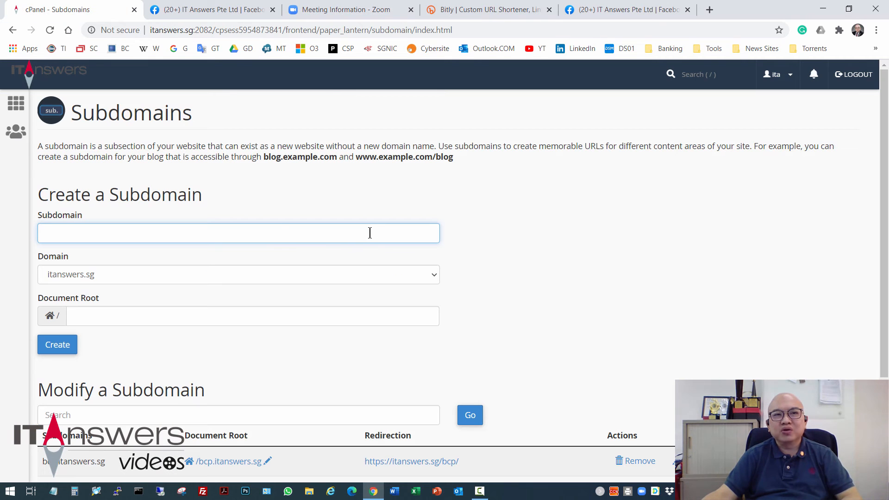
click(280, 235)
text(zoom)
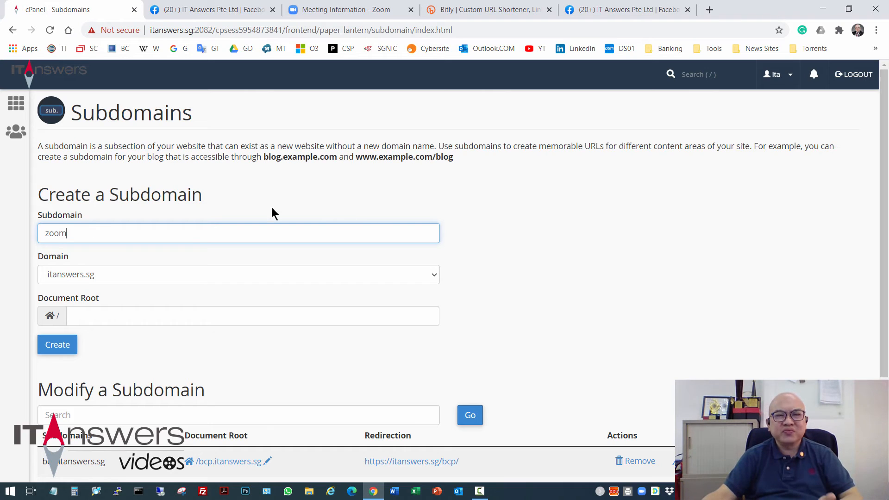
click(63, 345)
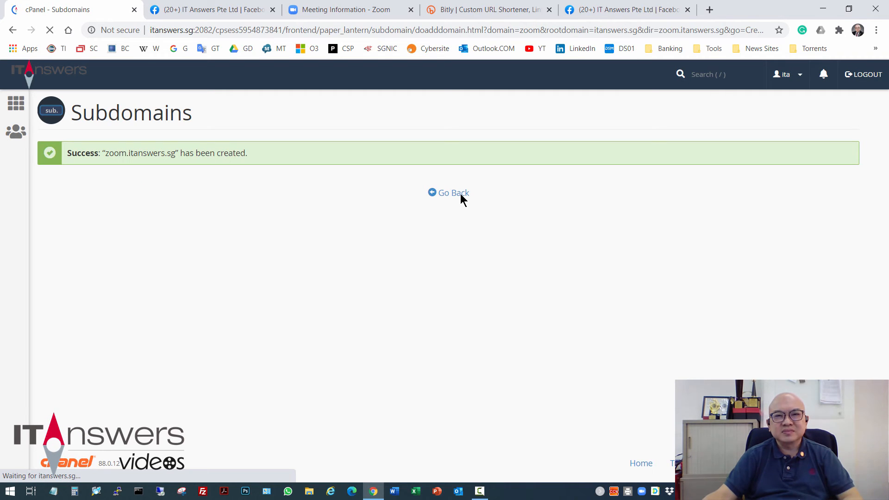
click(455, 194)
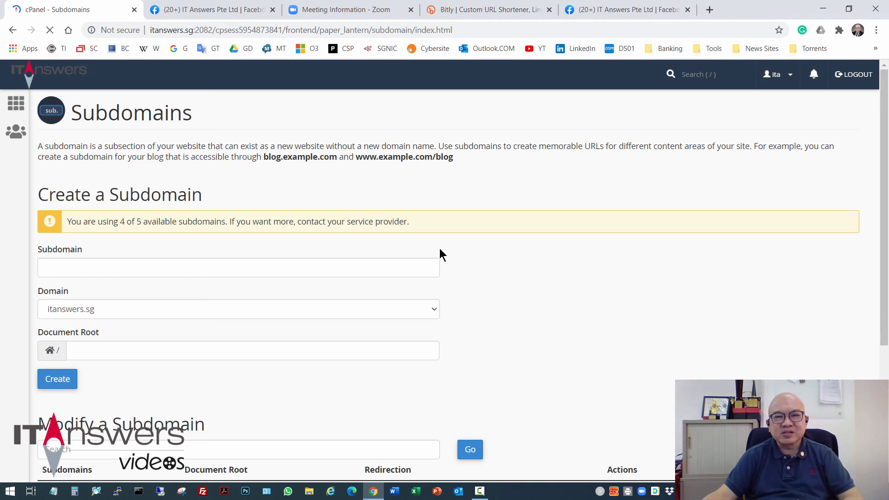
Set the zoom.itanswers.sg subdomain to redirect to the copied Zoom invite link and save
scroll(440, 250, down, 4)
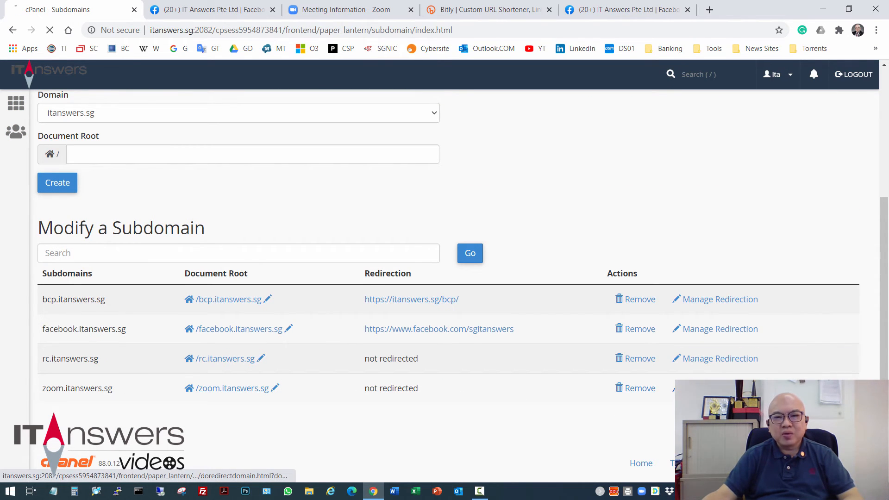
click(713, 388)
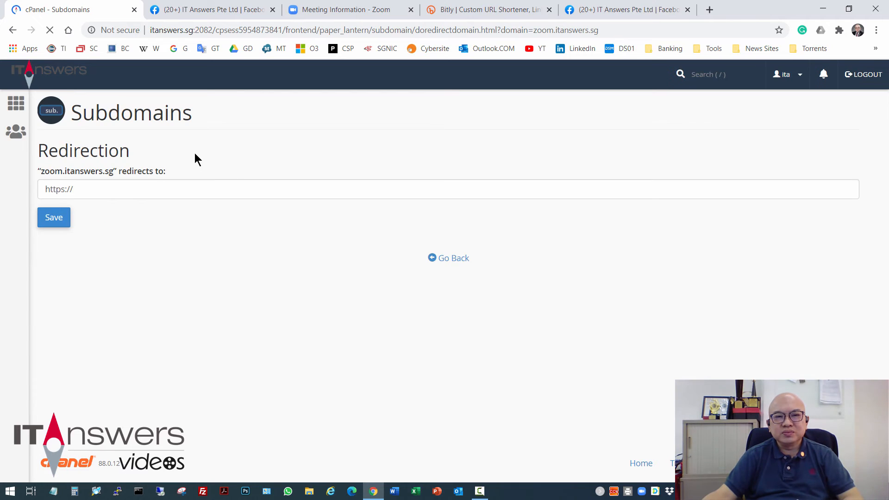
drag(94, 188, 5, 184)
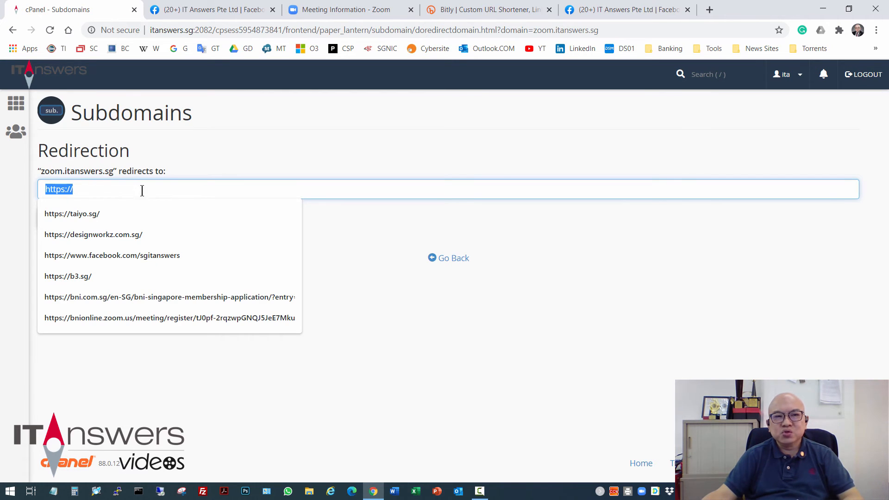
right_click(66, 188)
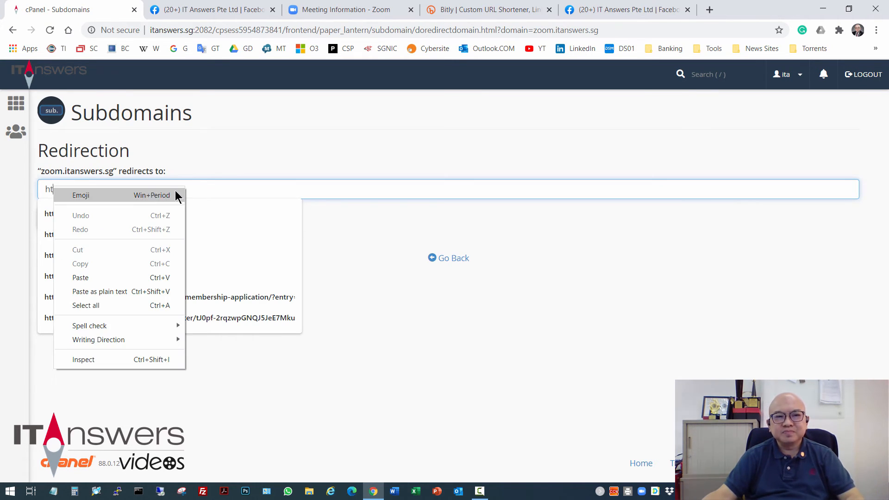
click(195, 191)
drag(196, 191, 23, 189)
right_click(60, 188)
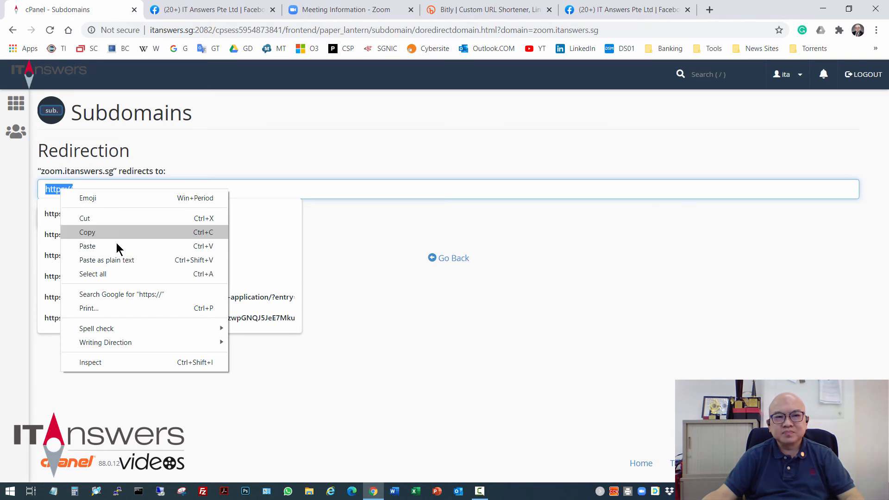
click(117, 243)
click(436, 163)
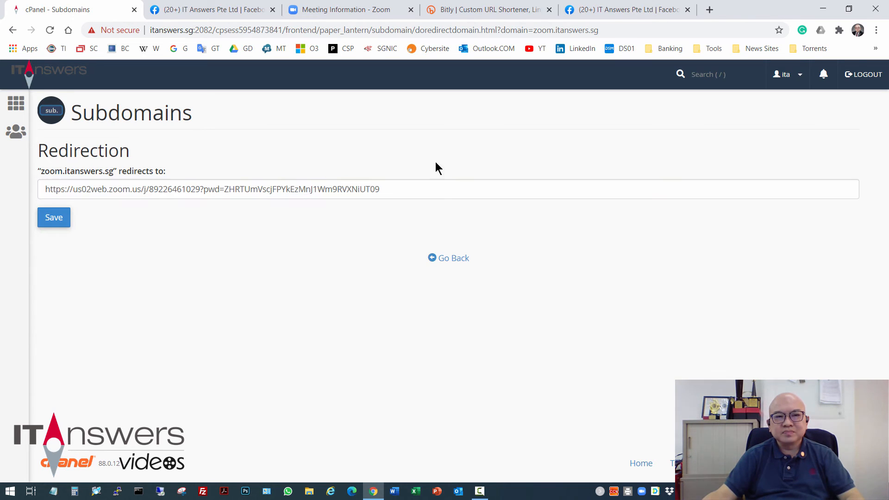
click(59, 219)
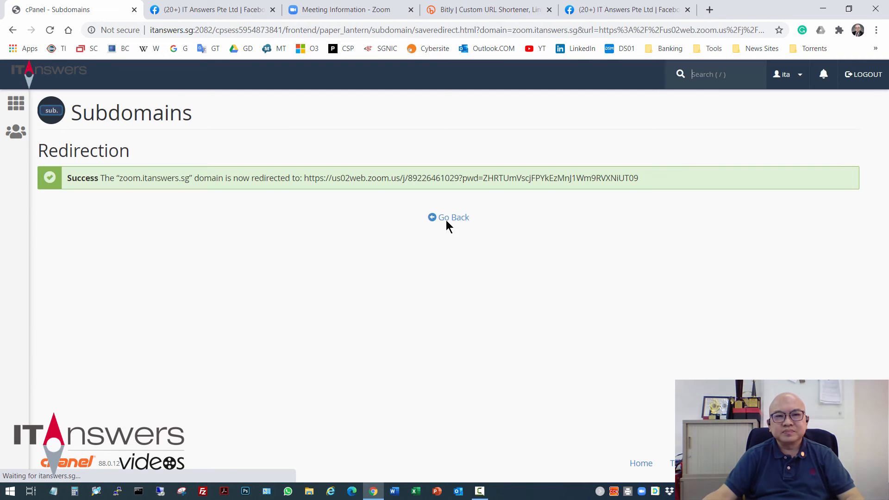
click(456, 218)
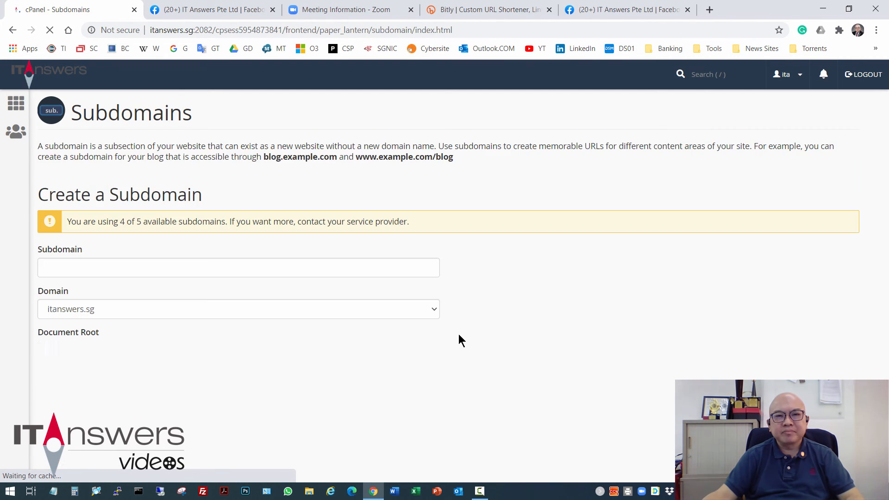
scroll(455, 333, down, 4)
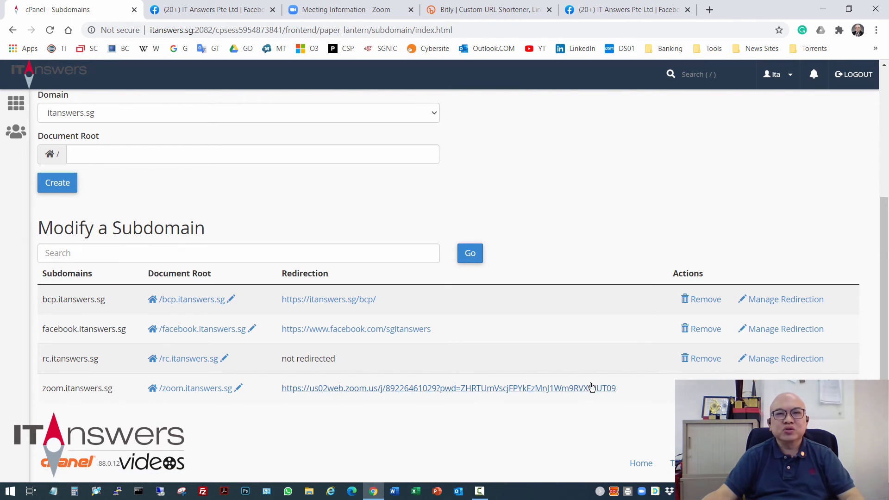
Open zoom.itanswers.sg in a new tab, launch it in Zoom Meetings, then leave and close the Zoom window
click(708, 12)
text(zoo)
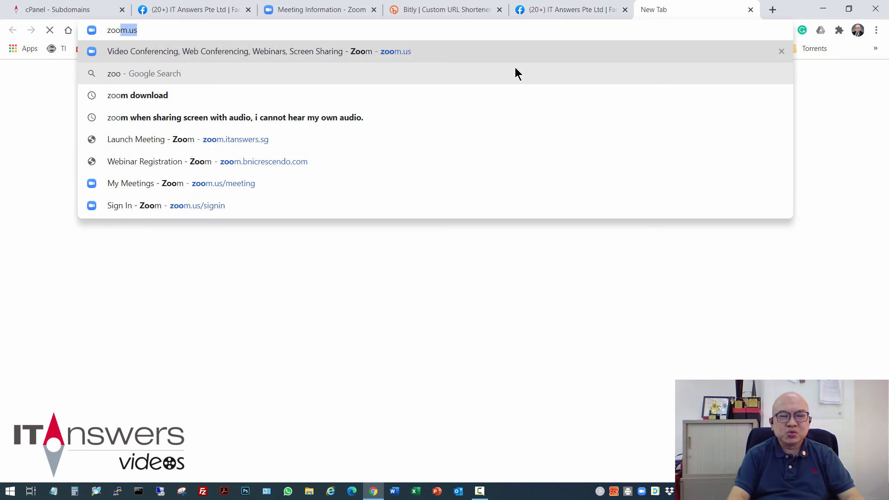
text(m.itanswers.sg)
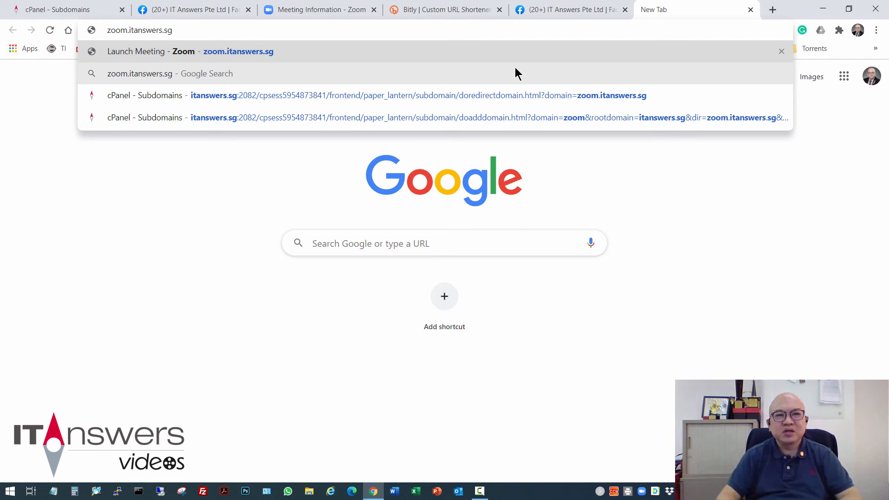
key(Return)
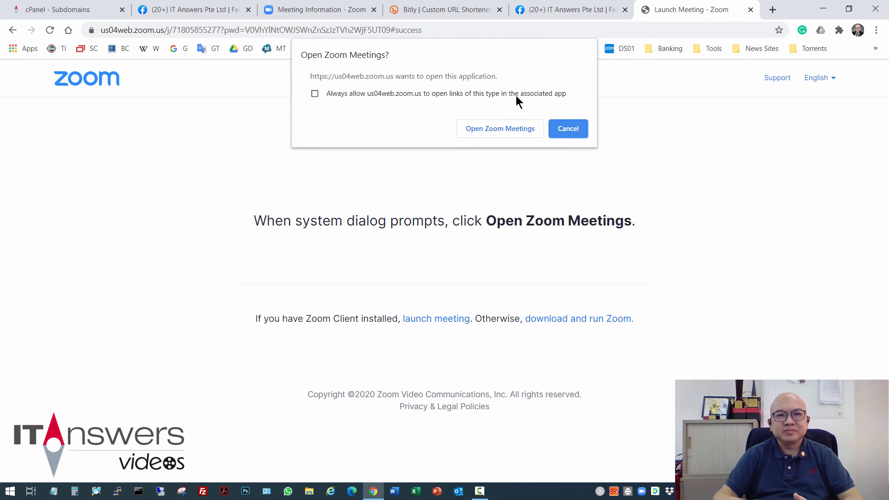
click(504, 129)
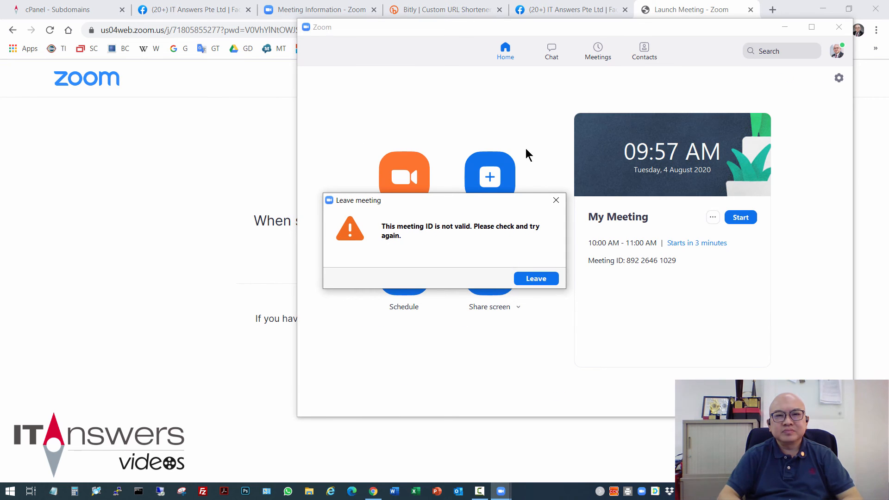
click(545, 280)
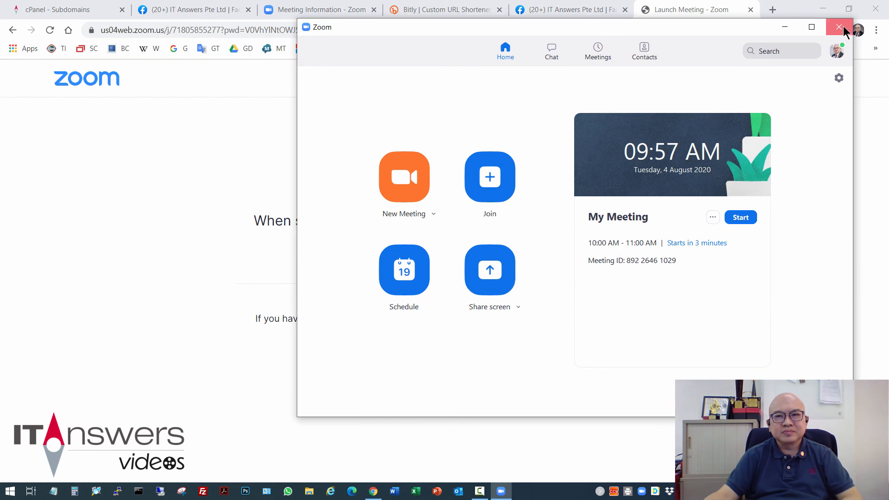
click(839, 27)
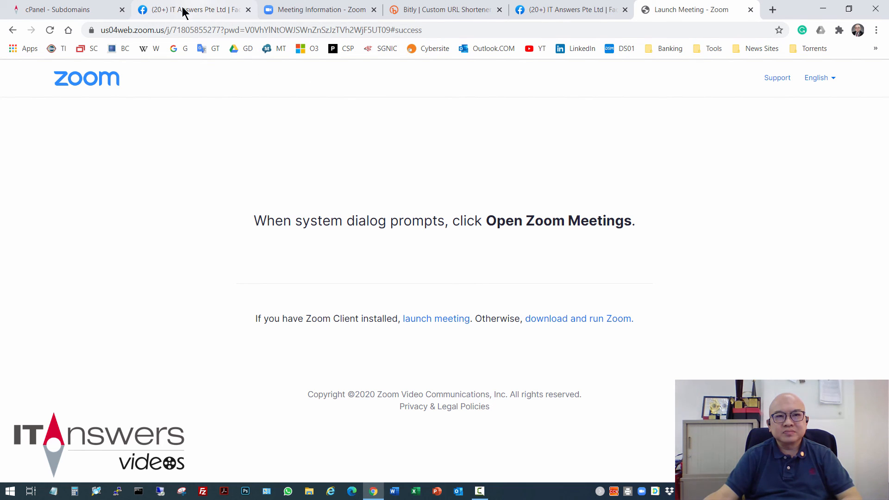
Open the copied Zoom invite link directly in the same tab and join the meeting with computer audio
click(77, 11)
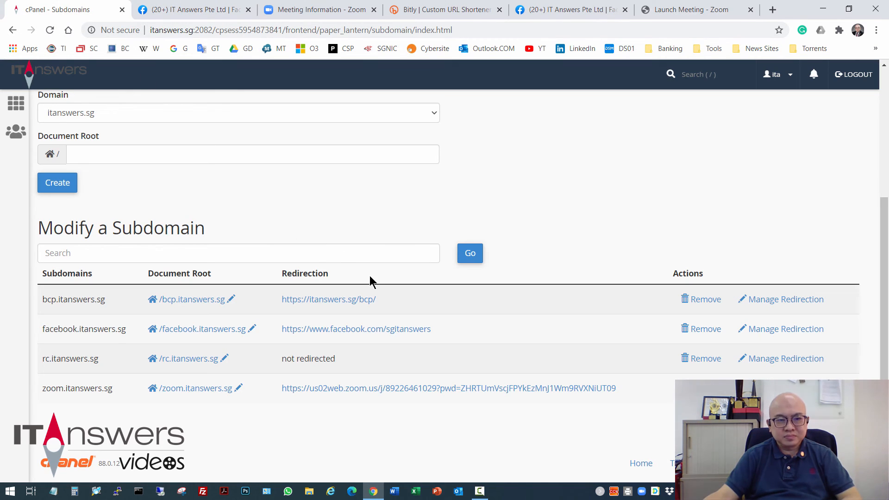
click(679, 13)
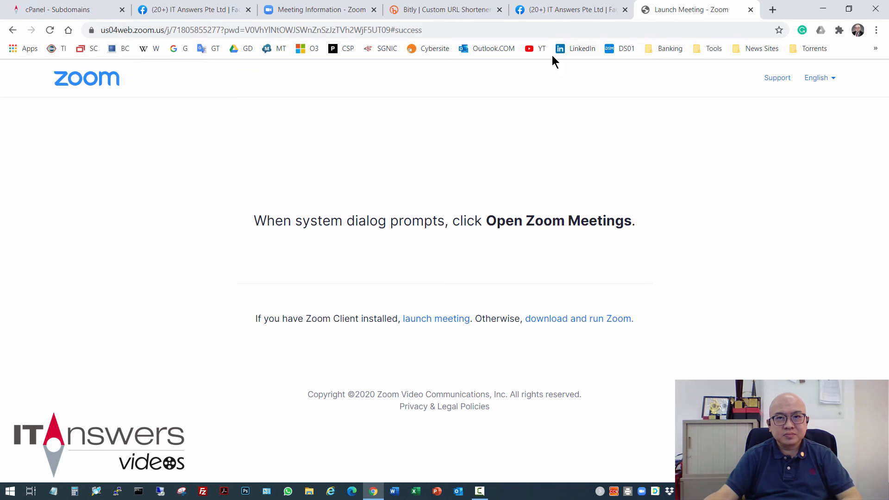
click(456, 28)
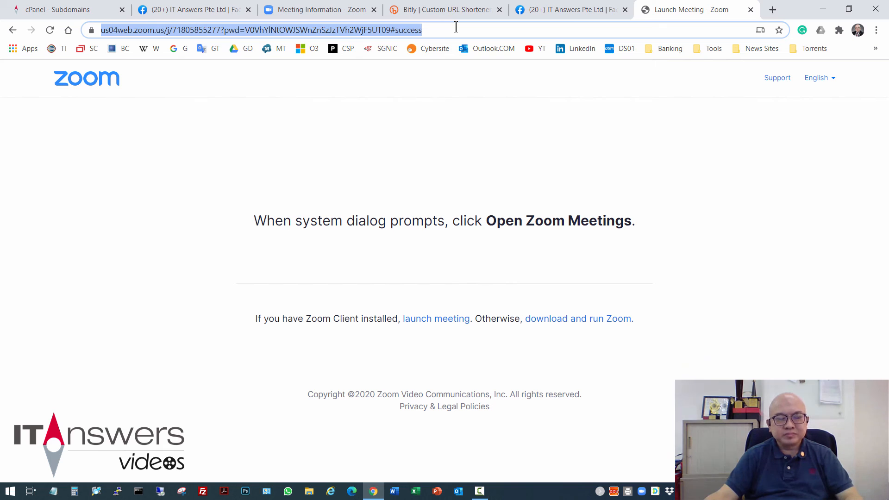
key(ctrl+v)
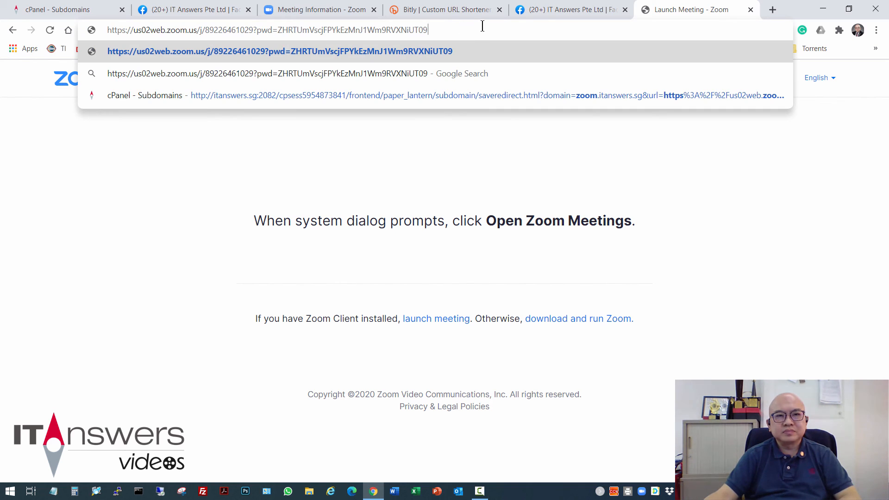
key(Return)
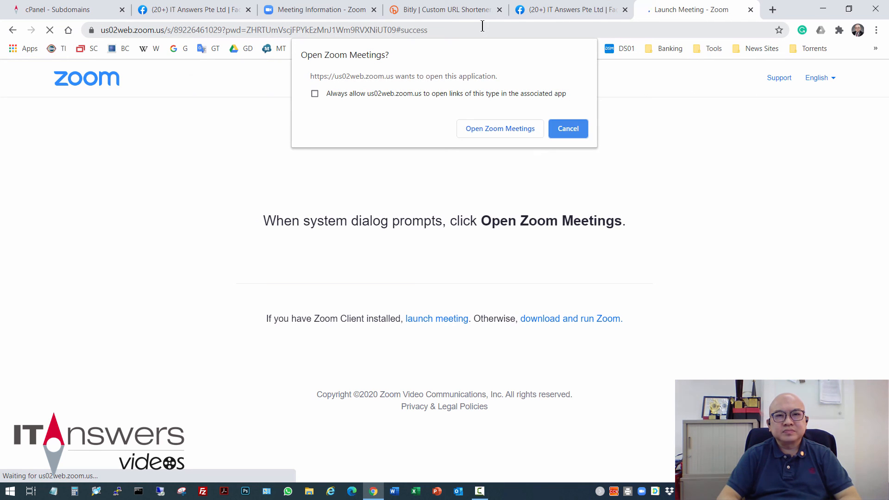
click(514, 127)
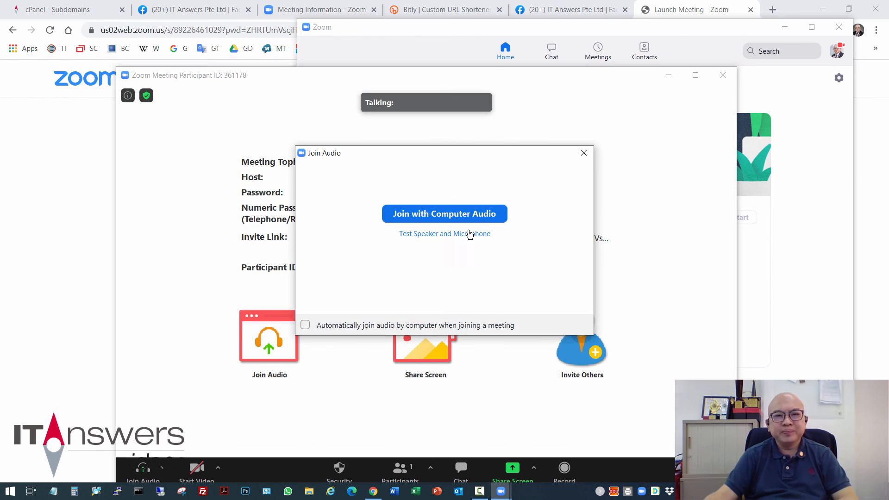
click(481, 219)
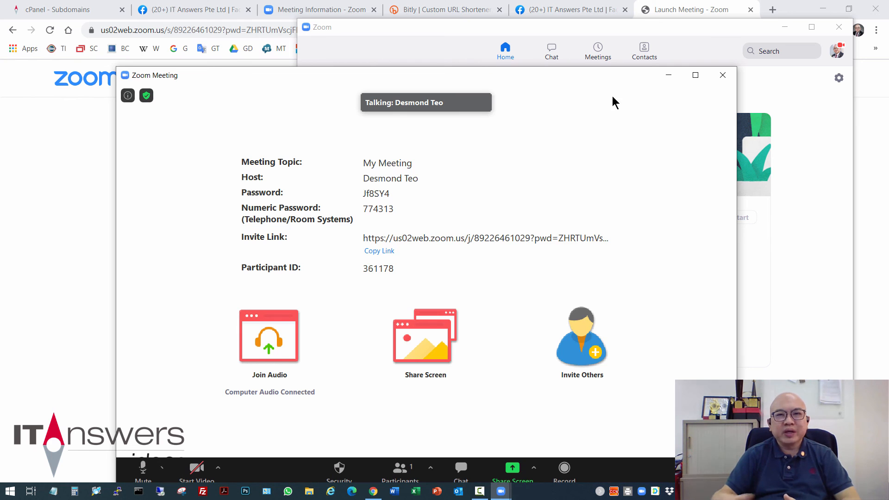
click(667, 10)
Enter zoom.itanswers.sg in the address bar again to retest the redirect
click(296, 28)
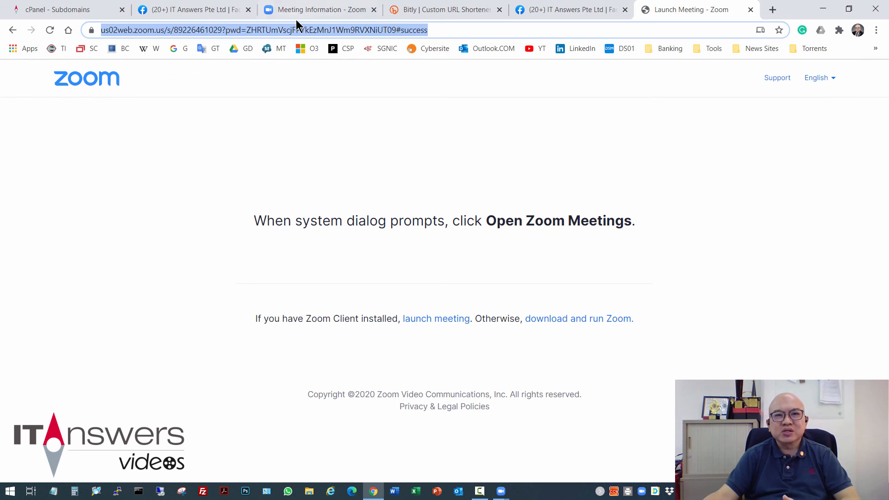
text(zoom.i)
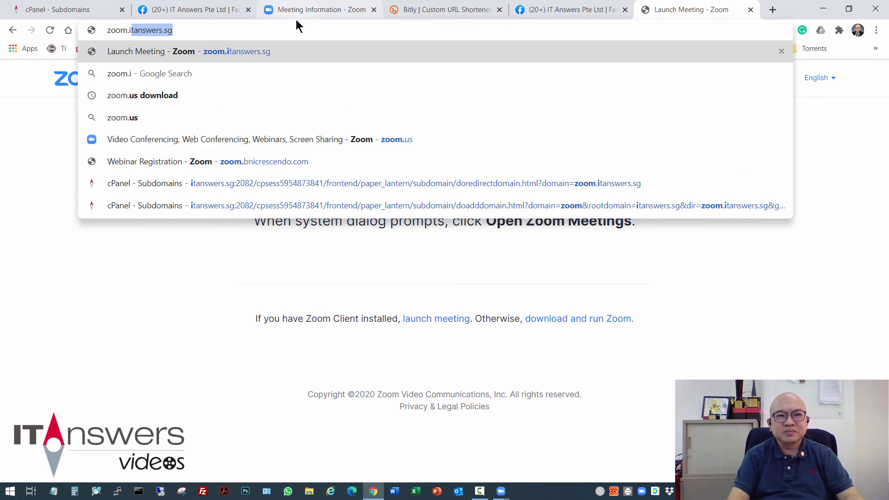
text(tanswers.sg)
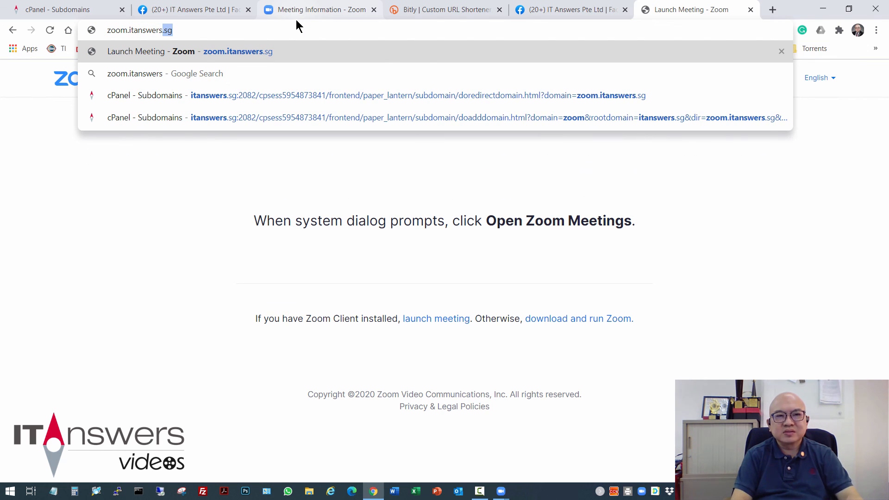